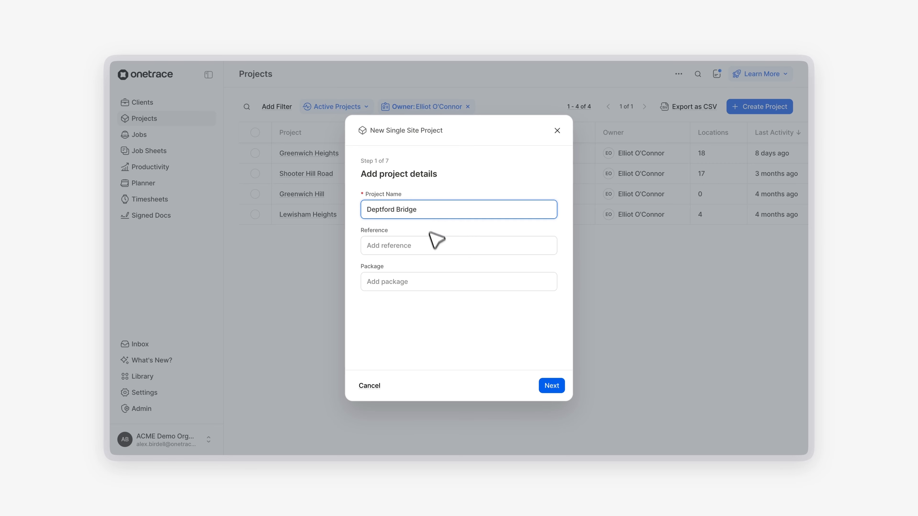
Enter 00123 as the project reference and Package A as the package, then continue to the next step.
click(433, 246)
text(00123)
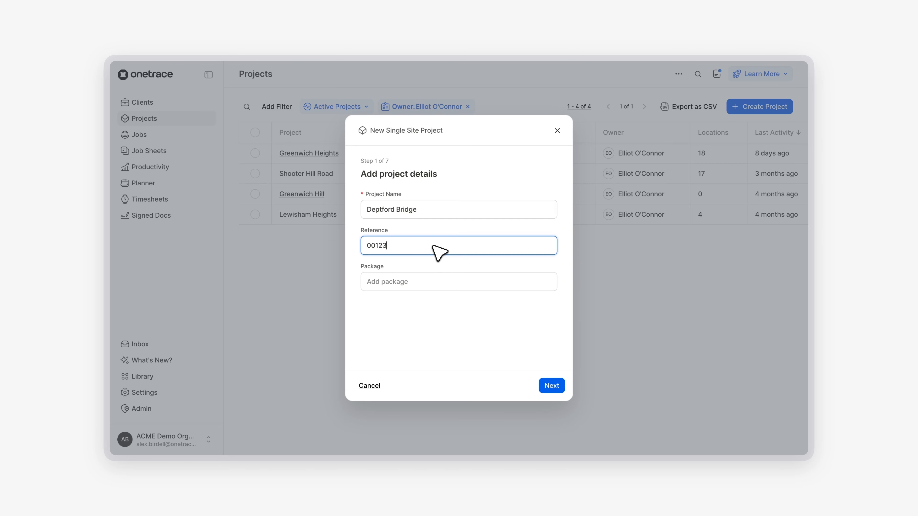
click(446, 279)
text(Package A)
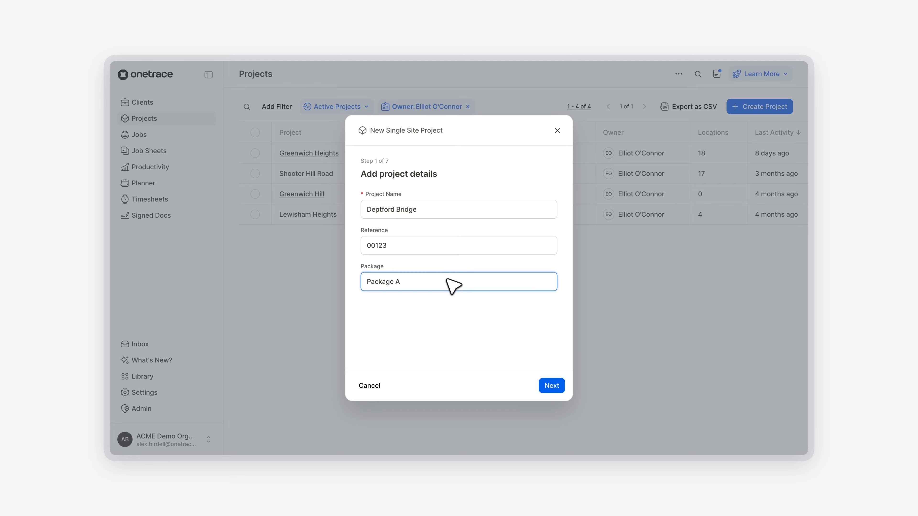
click(550, 386)
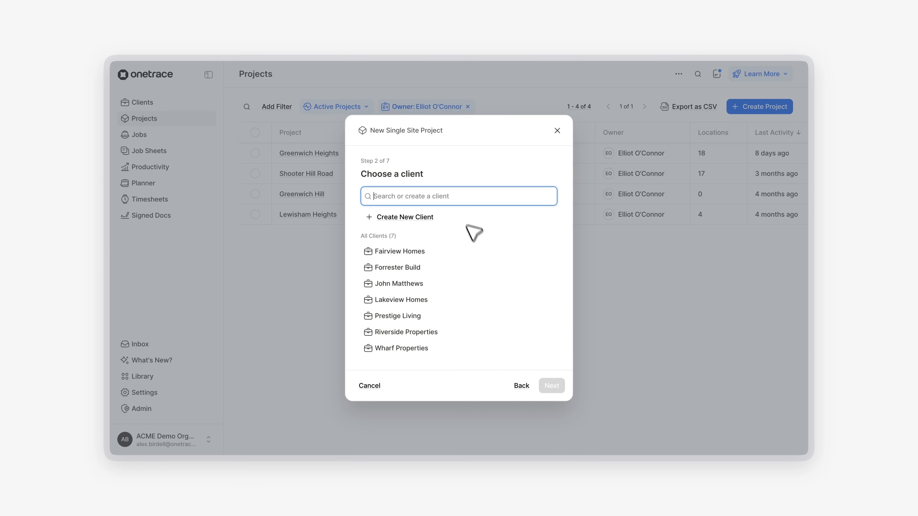
Choose Lakeview Homes as the project's client and continue.
text(new cl)
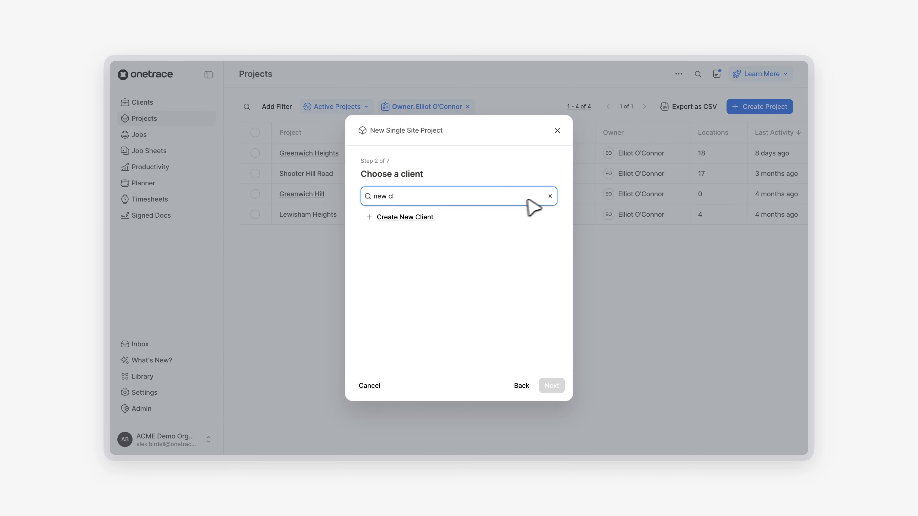
click(550, 196)
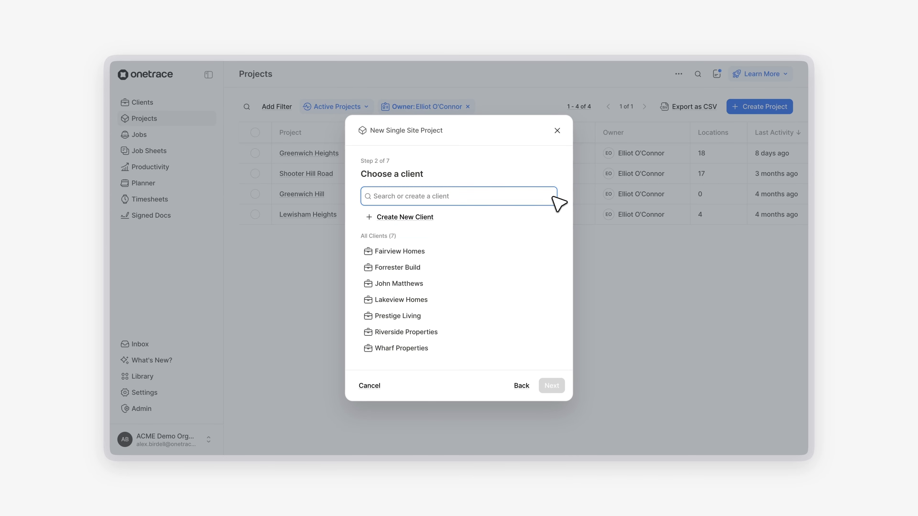
click(467, 302)
click(552, 385)
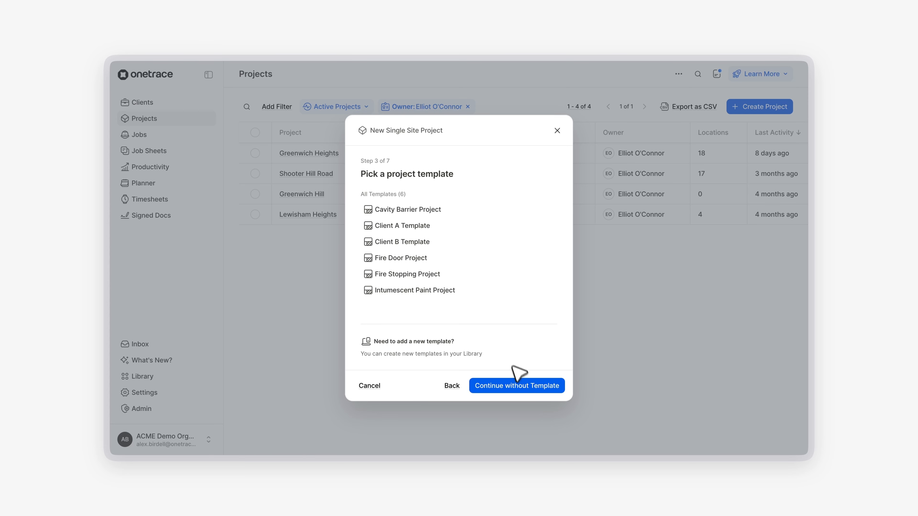
Continue without a project template and select the Without Drawings mode.
click(517, 380)
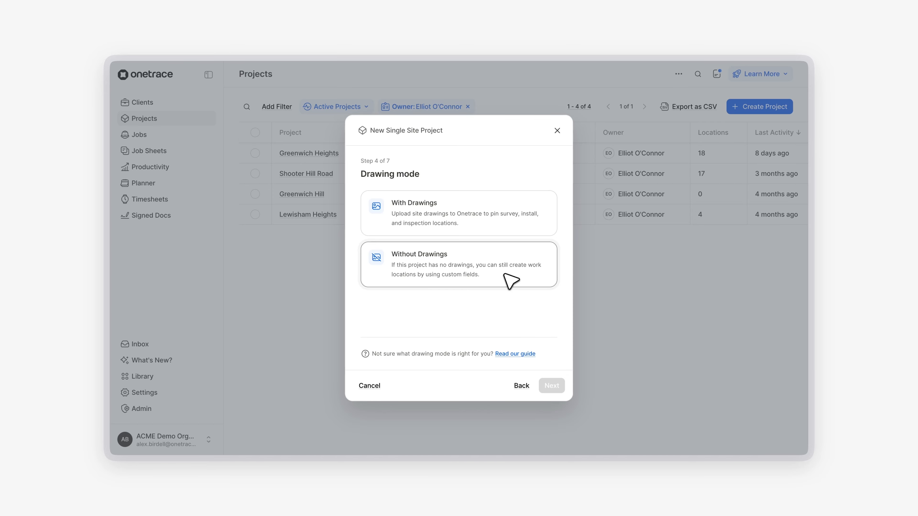
click(510, 281)
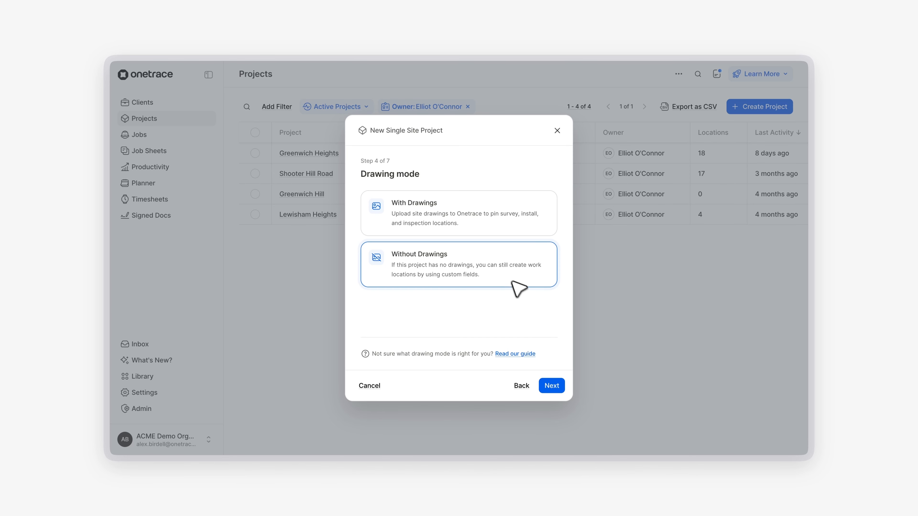
click(552, 386)
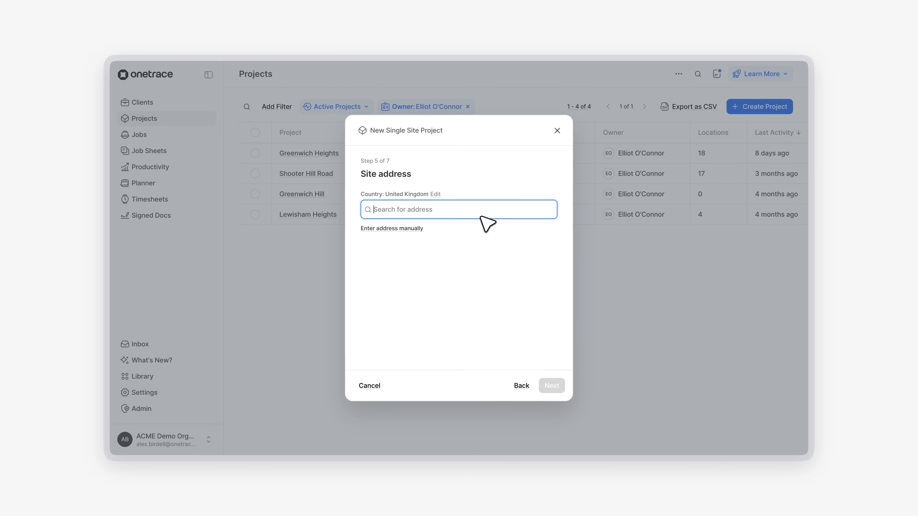
Set the site address to the Deptford Bridge, London suggestion with postcode se8 and continue.
text(deptford br)
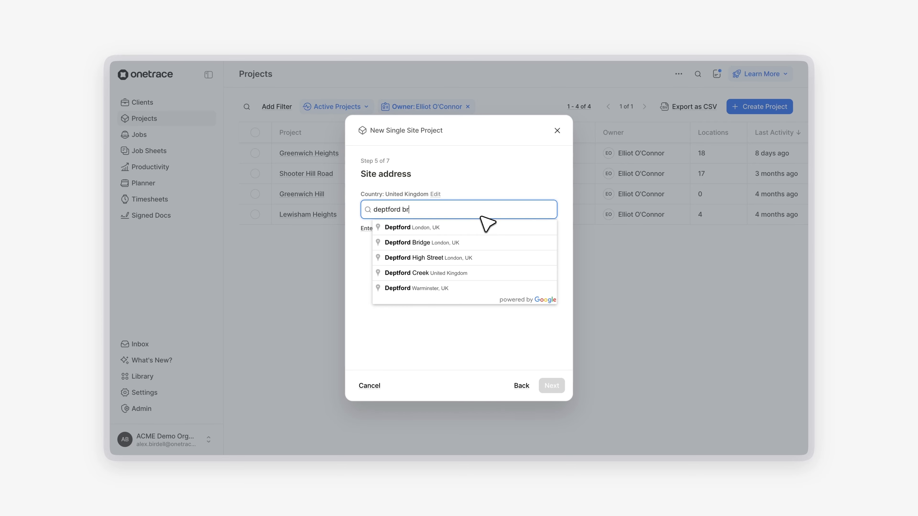
text(idge)
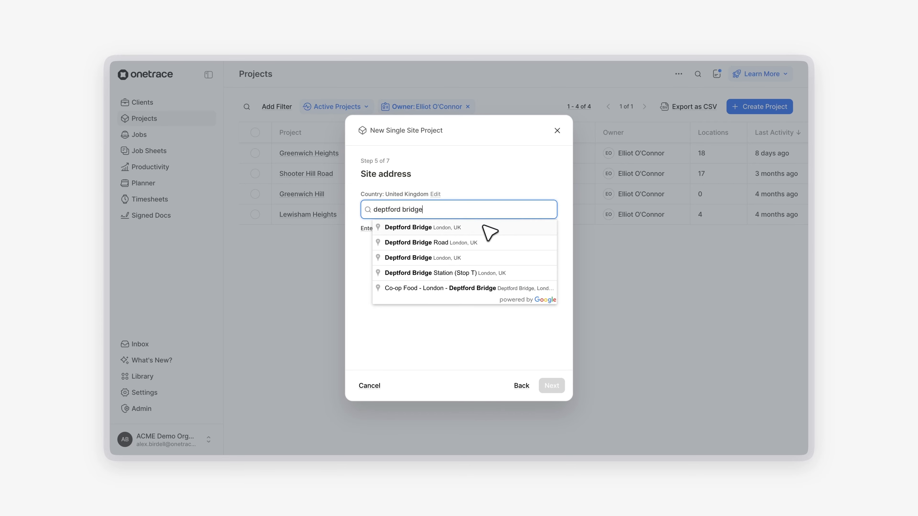
click(483, 227)
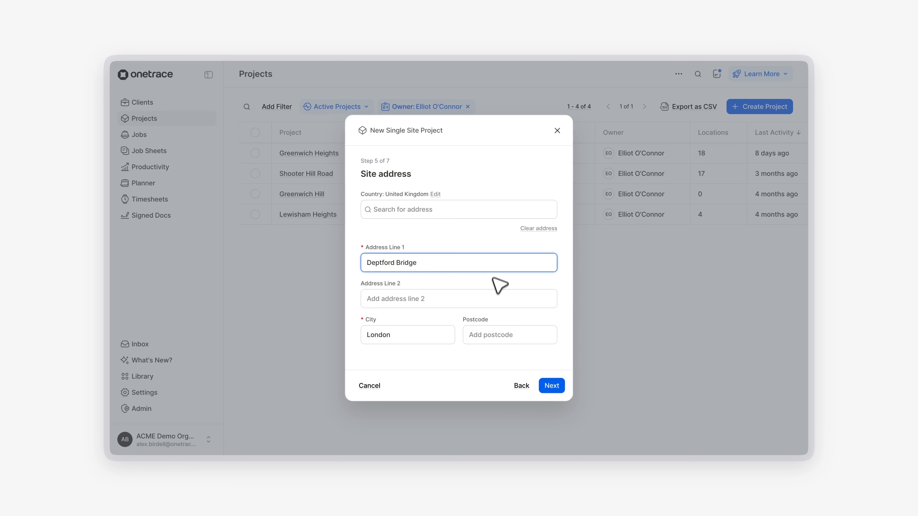
click(501, 335)
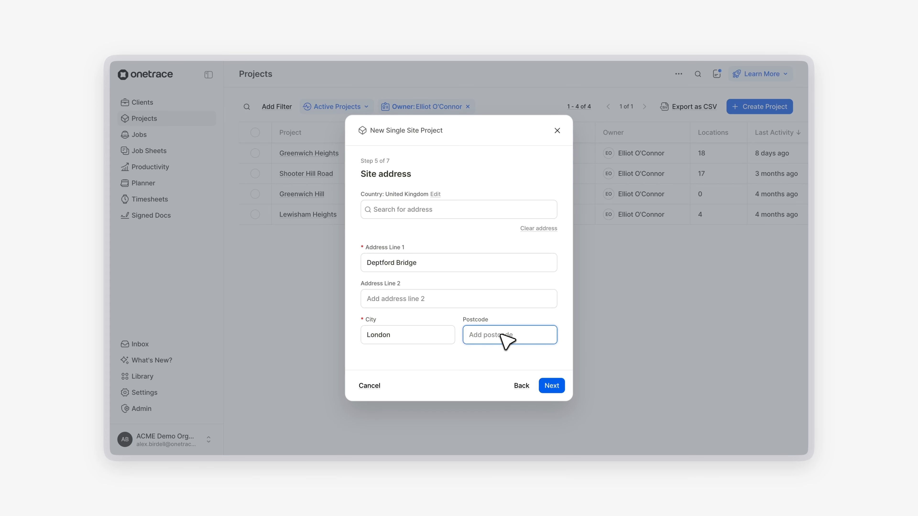
text(se8)
click(549, 385)
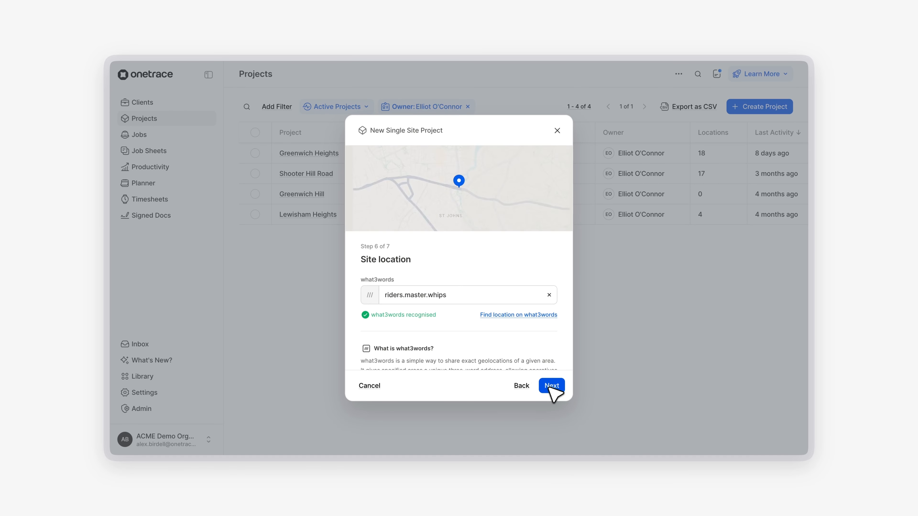
Find a square by Deptford Bridge station on what3words, copy allow.battle.films, and use it as the site location.
click(532, 316)
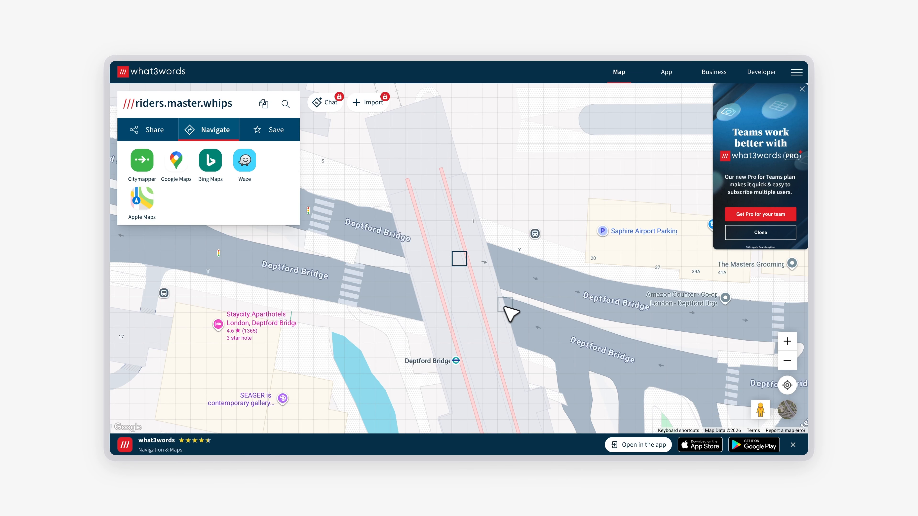
scroll(502, 322, down, 2)
click(461, 348)
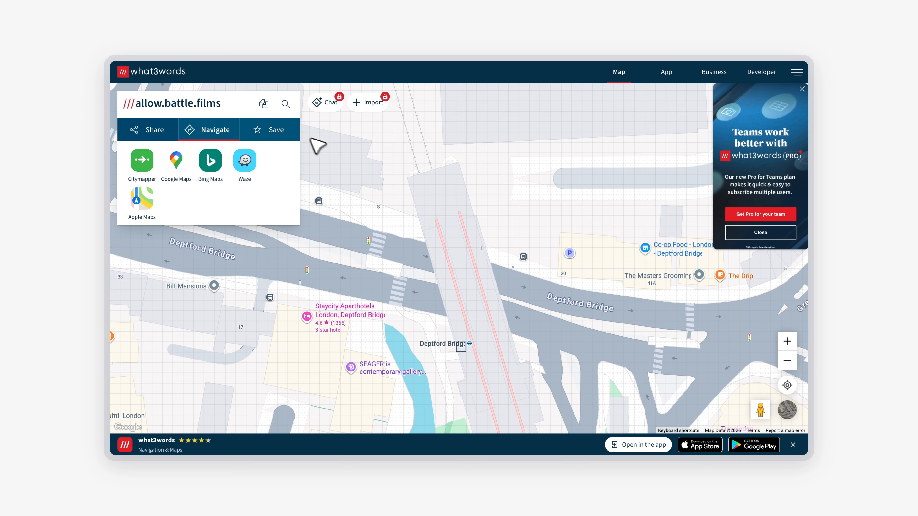
click(264, 105)
click(220, 30)
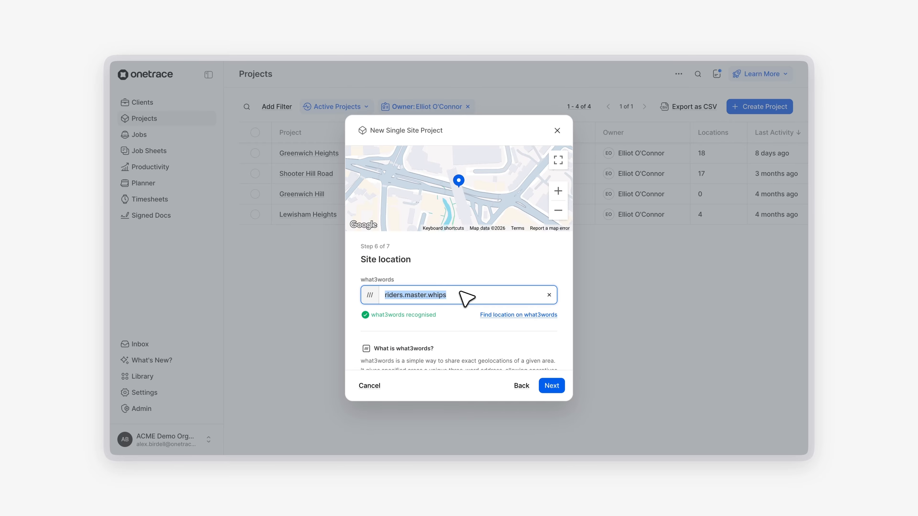
key(ctrl+v)
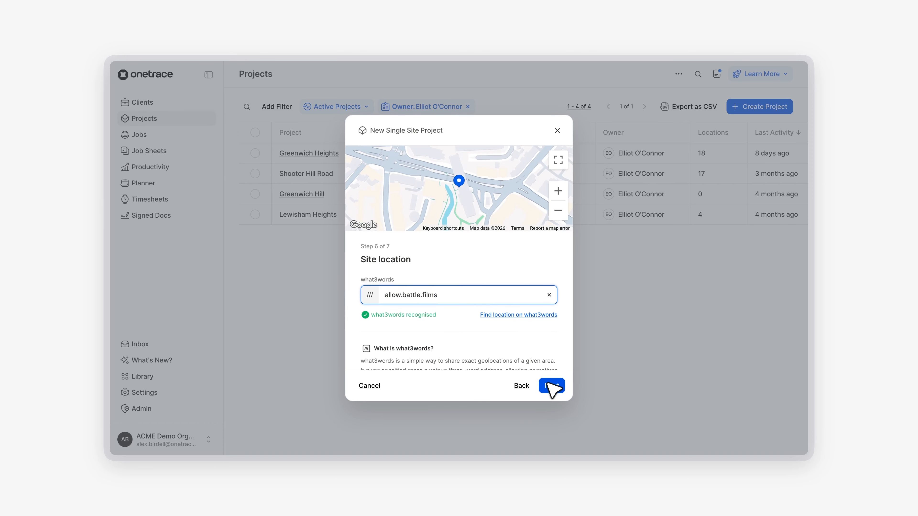
click(550, 386)
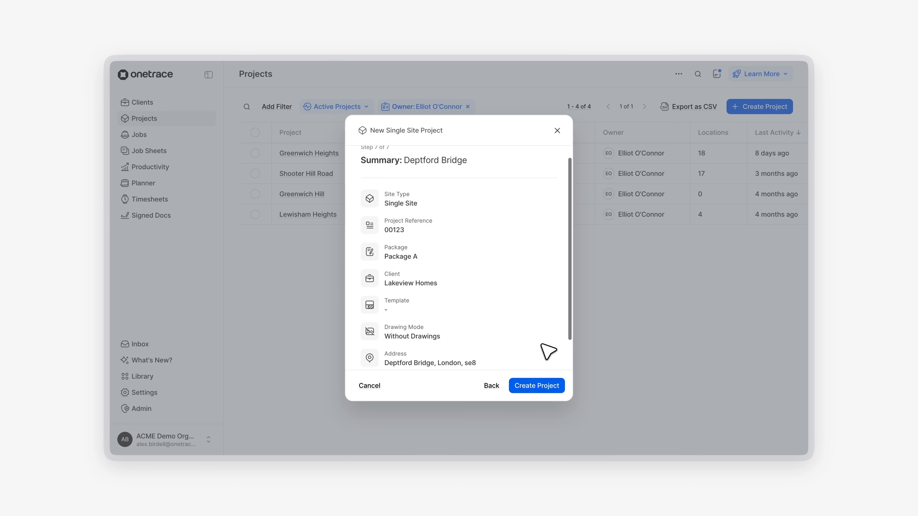
Review the project summary and create the project.
scroll(548, 351, down, 3)
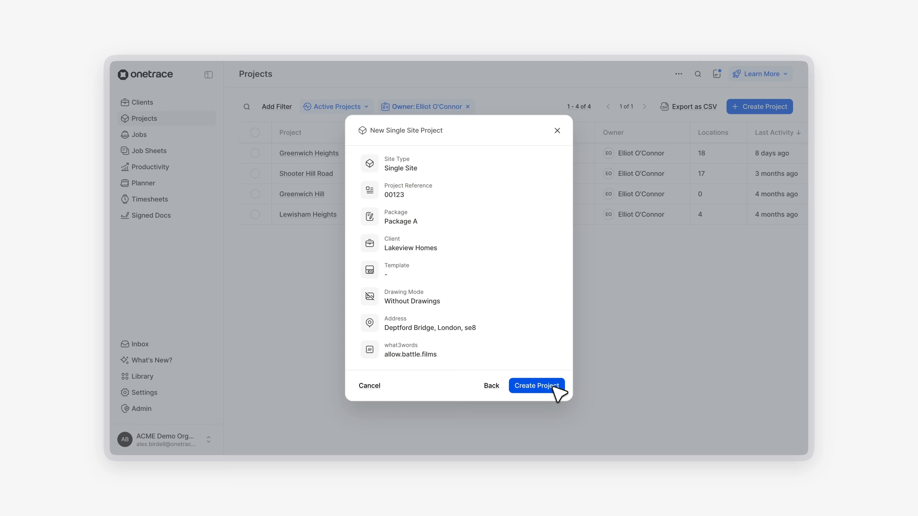
click(558, 393)
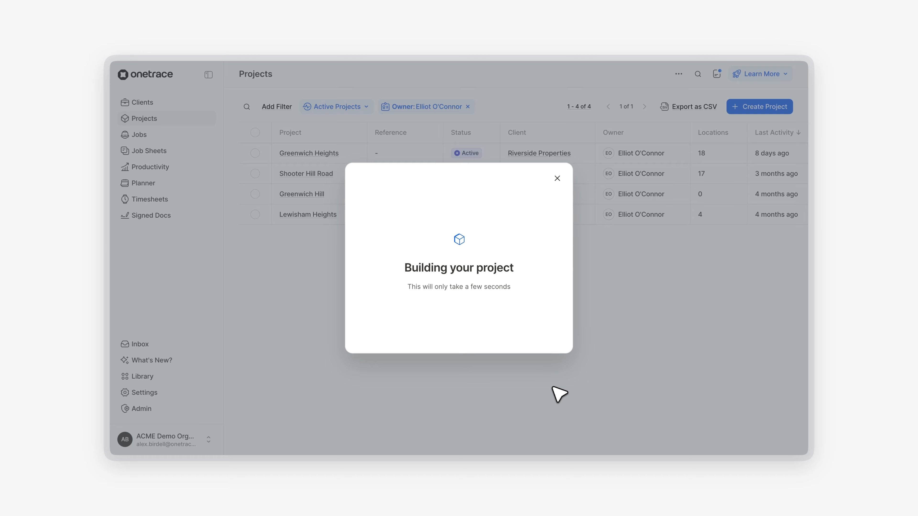
click(469, 314)
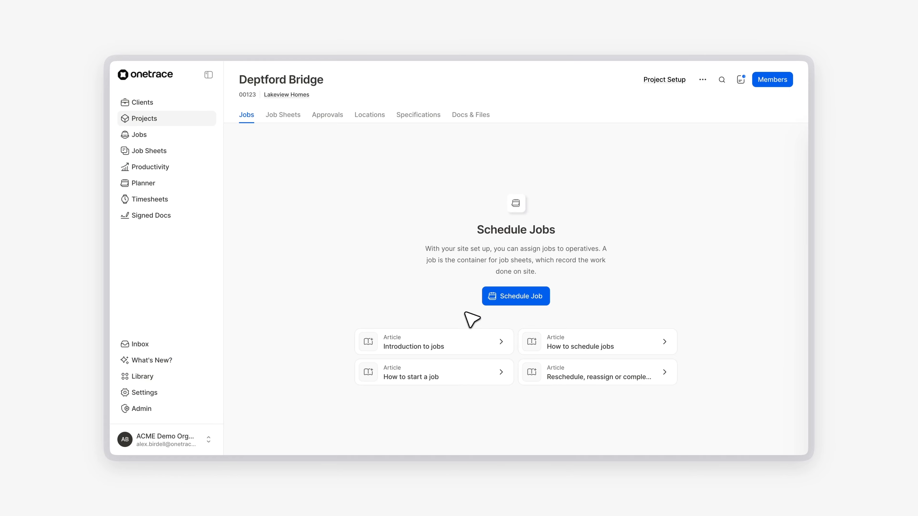
Open the project's Locations setup and enable the Location Reference Field.
click(646, 81)
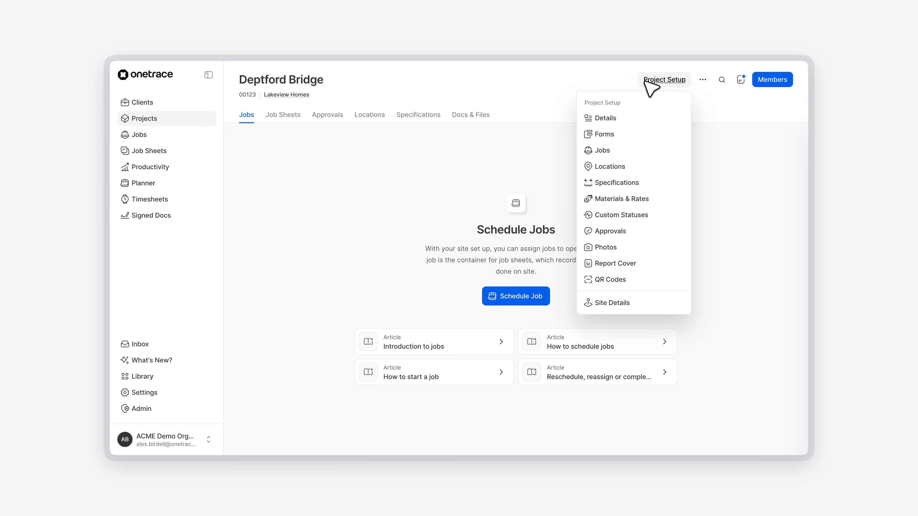
click(661, 167)
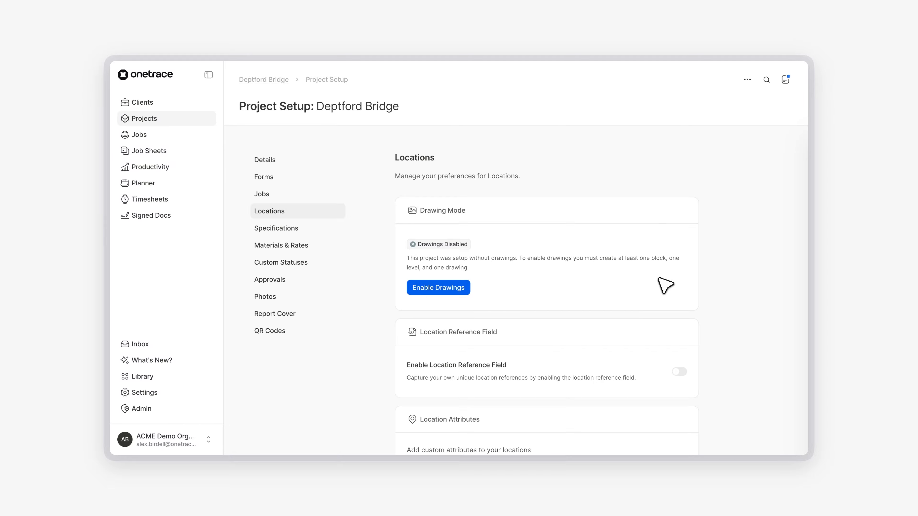
scroll(664, 285, down, 2)
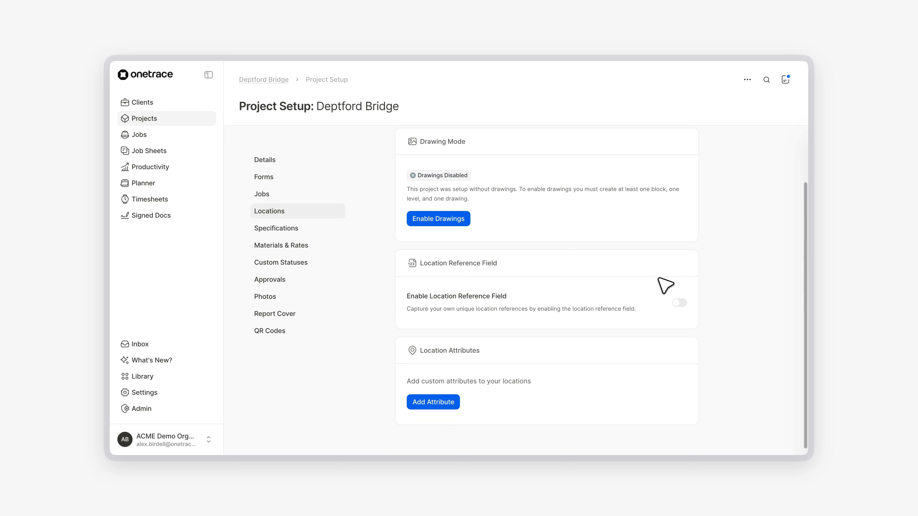
click(682, 303)
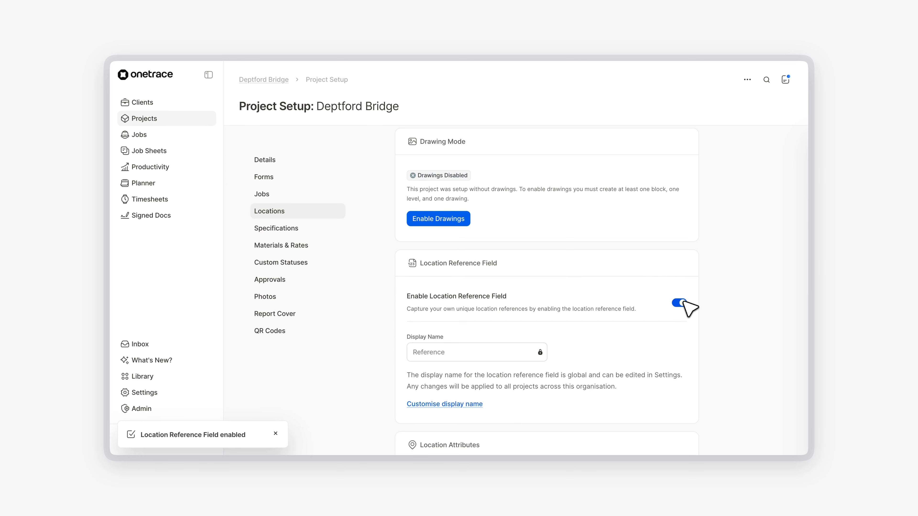
Add a Text location attribute named Flat Number, shown on the PDF report overview.
scroll(659, 303, down, 3)
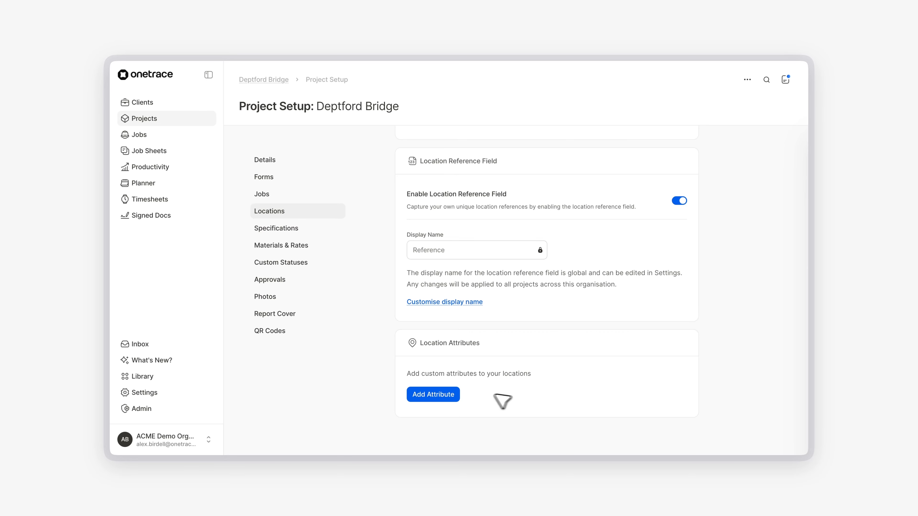
click(448, 396)
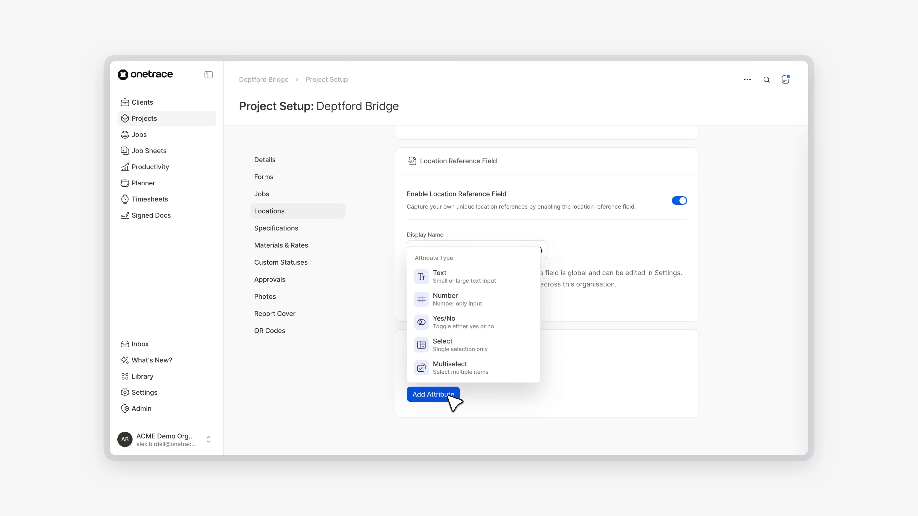
click(528, 278)
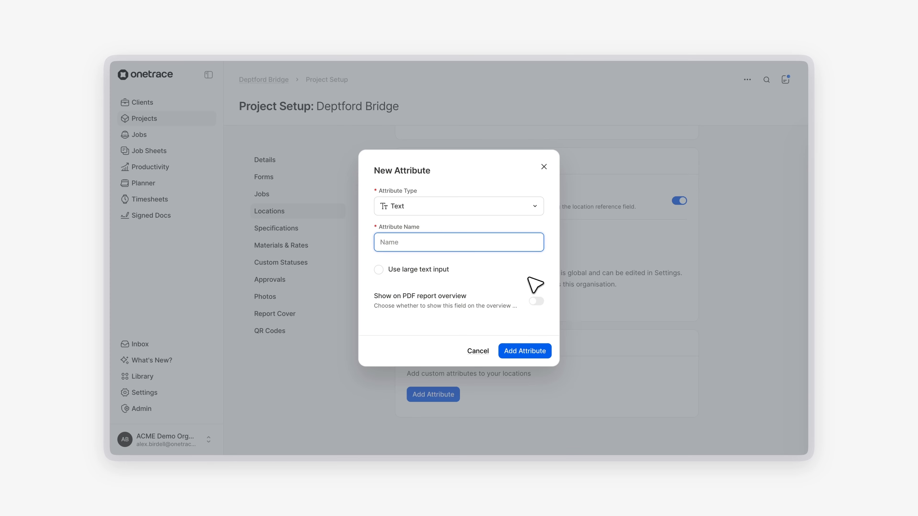
text(Flat Number)
click(536, 302)
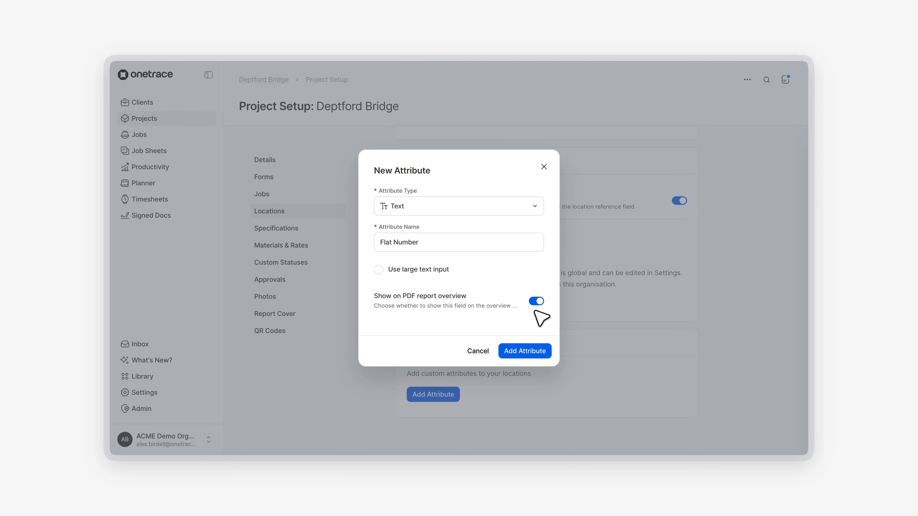
click(538, 352)
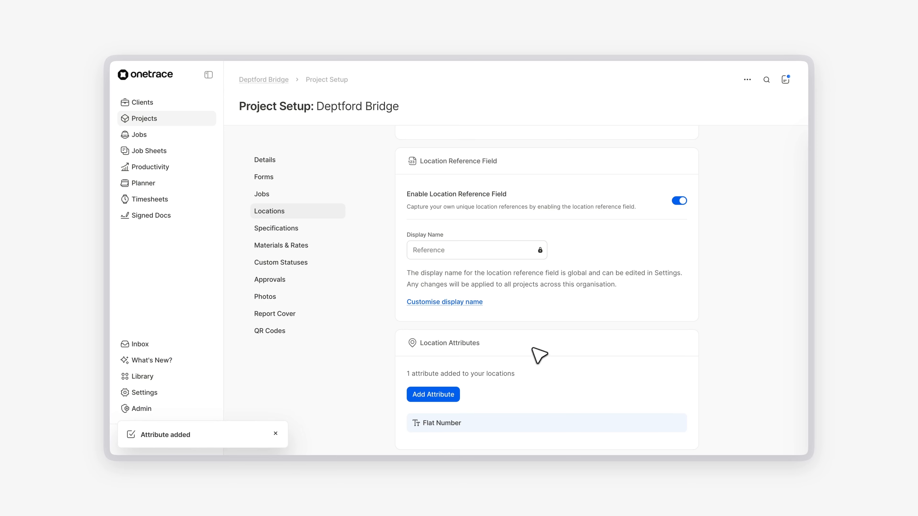
Add a Number location attribute named Room Number.
click(455, 391)
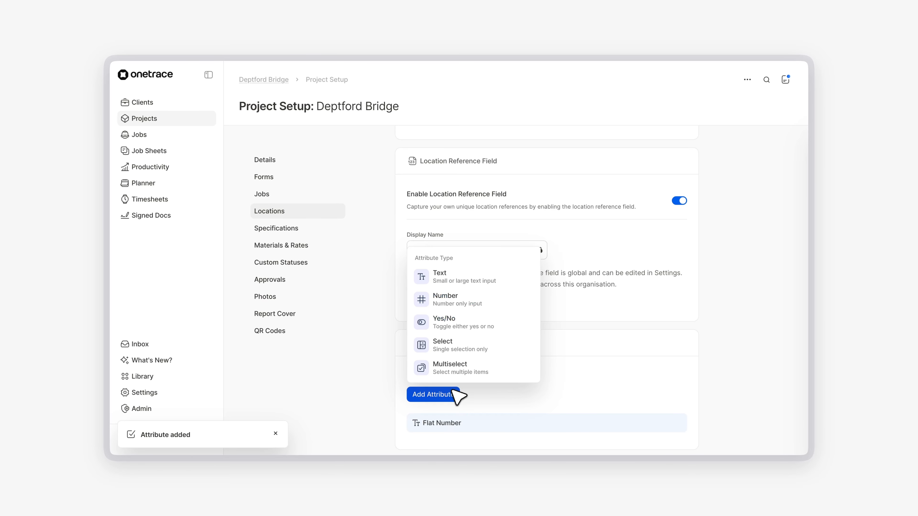
click(504, 300)
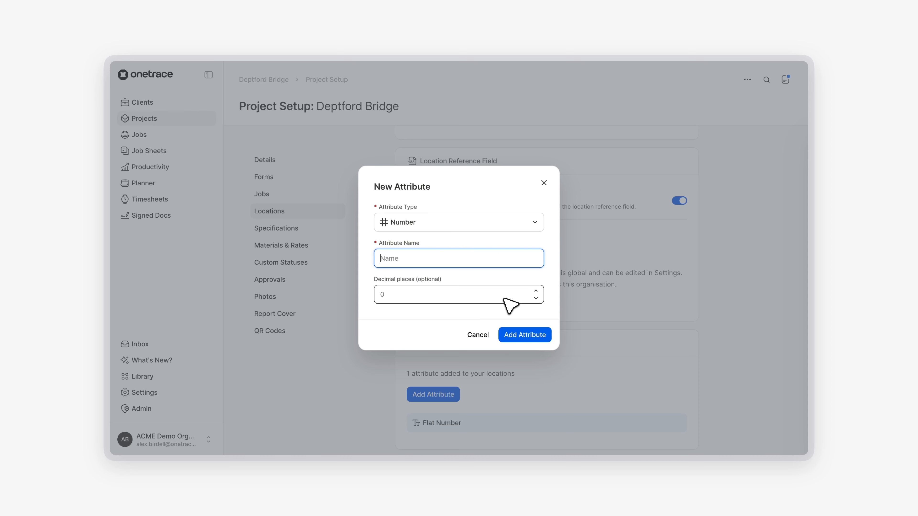
text(Room Number)
click(536, 337)
scroll(536, 339, down, 2)
scroll(542, 346, down, 1)
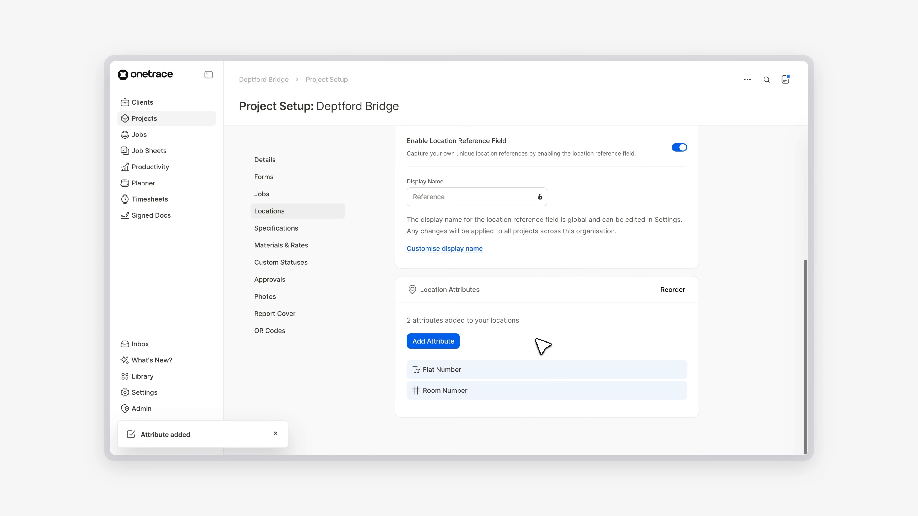
Add a Select location attribute named Door Type with the options Pass and Rise.
click(458, 341)
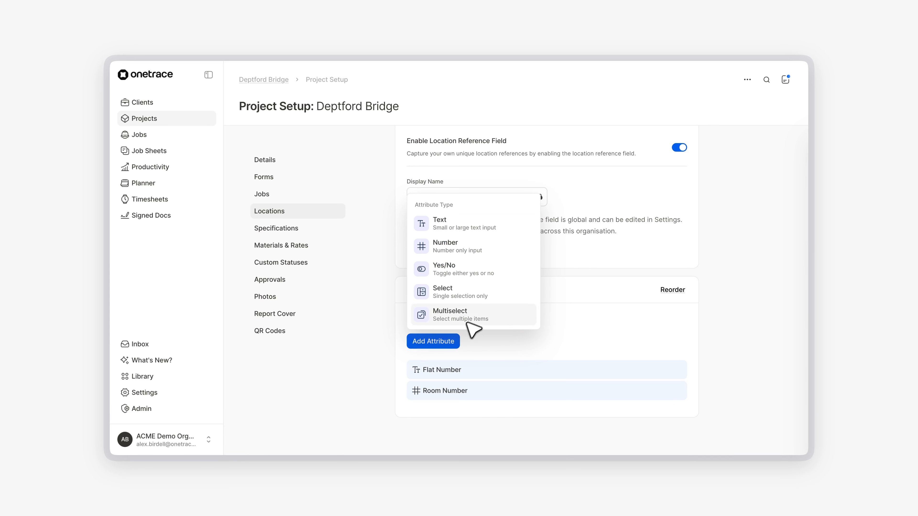
click(482, 296)
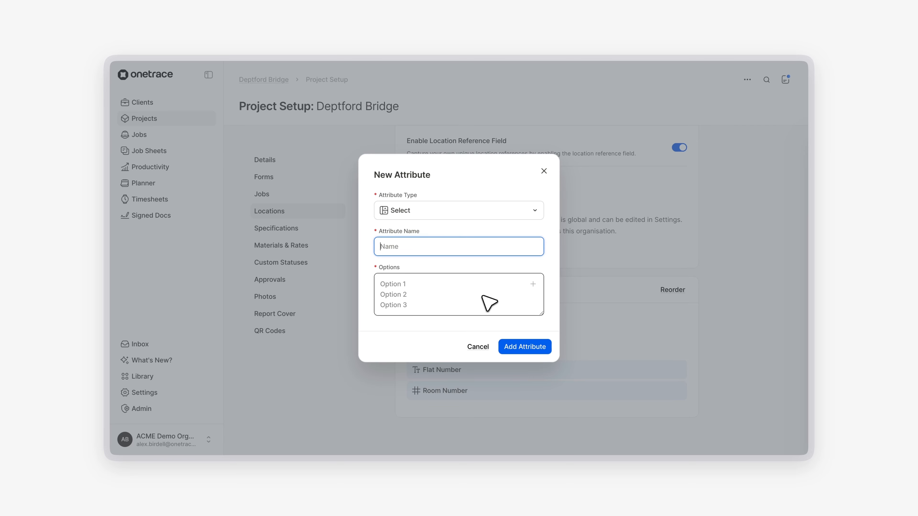
text(Door Type)
click(464, 285)
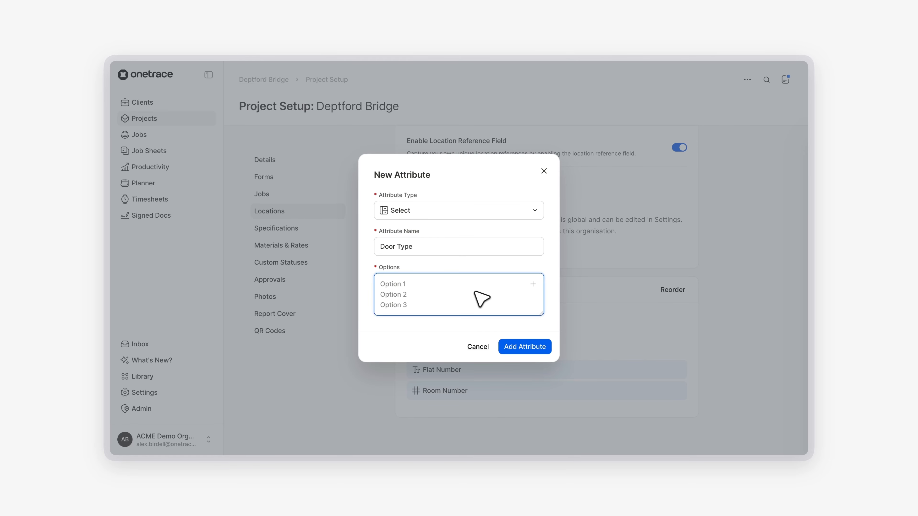
text(Pass)
key(Return)
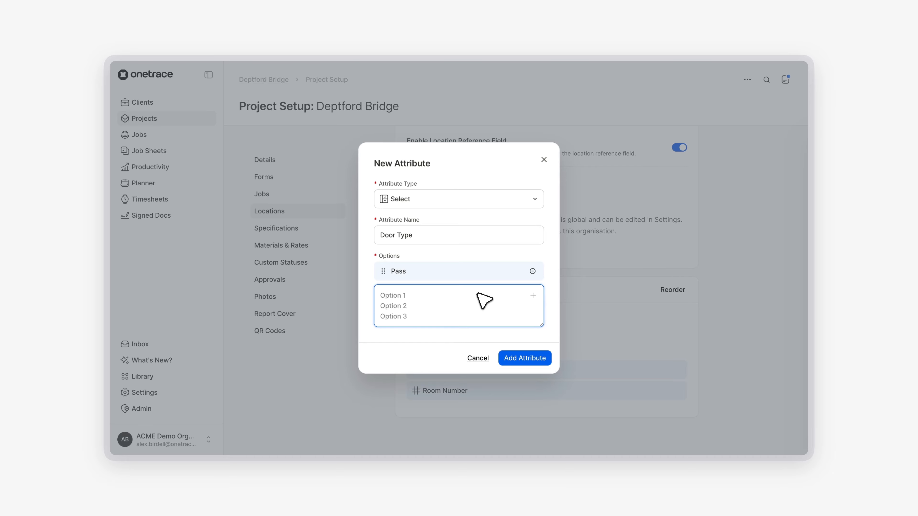
text(Rise)
click(535, 357)
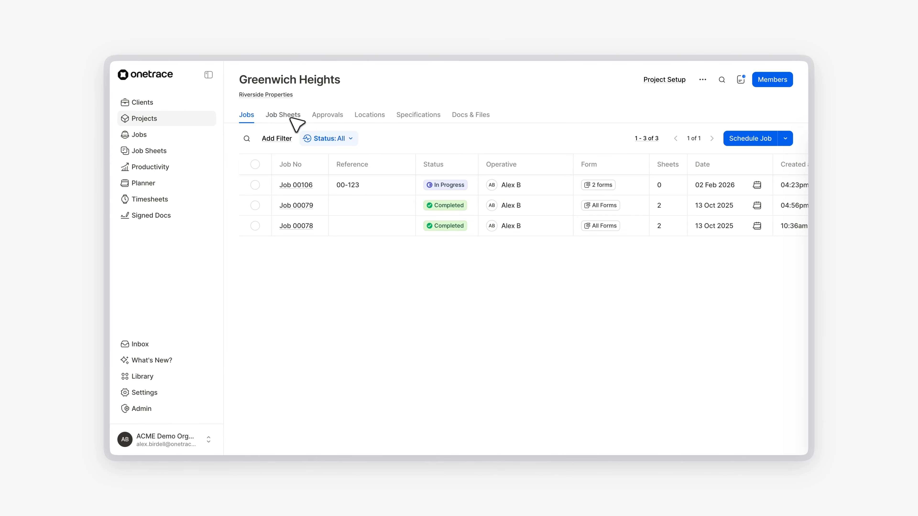
click(286, 115)
click(321, 188)
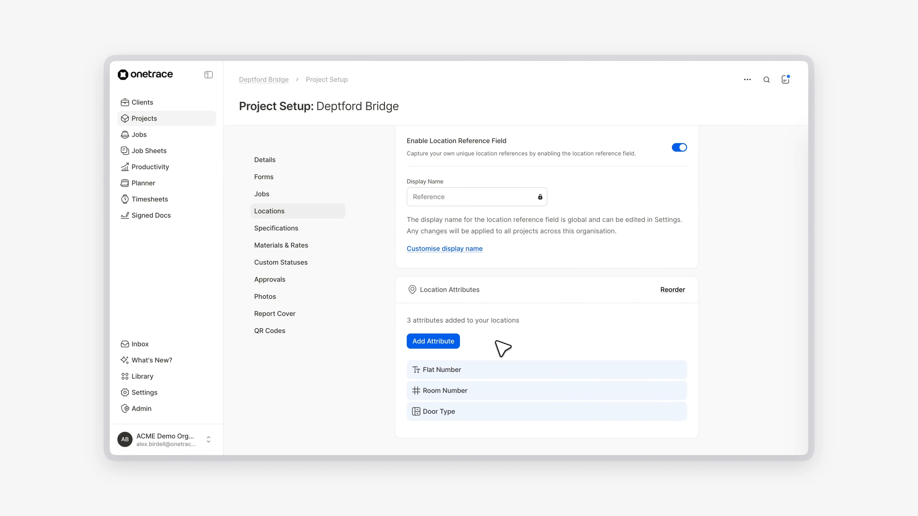
Copy the Fire Door Install form from the library into the project's forms.
click(273, 178)
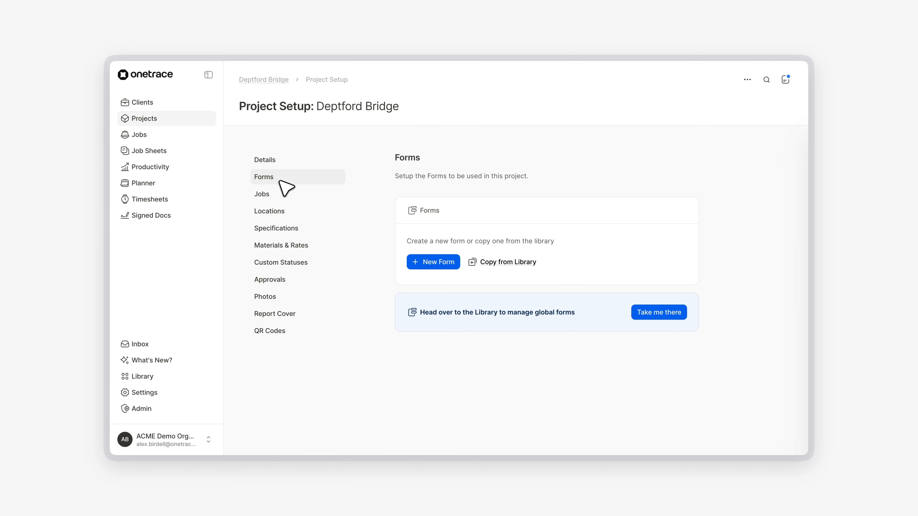
click(481, 263)
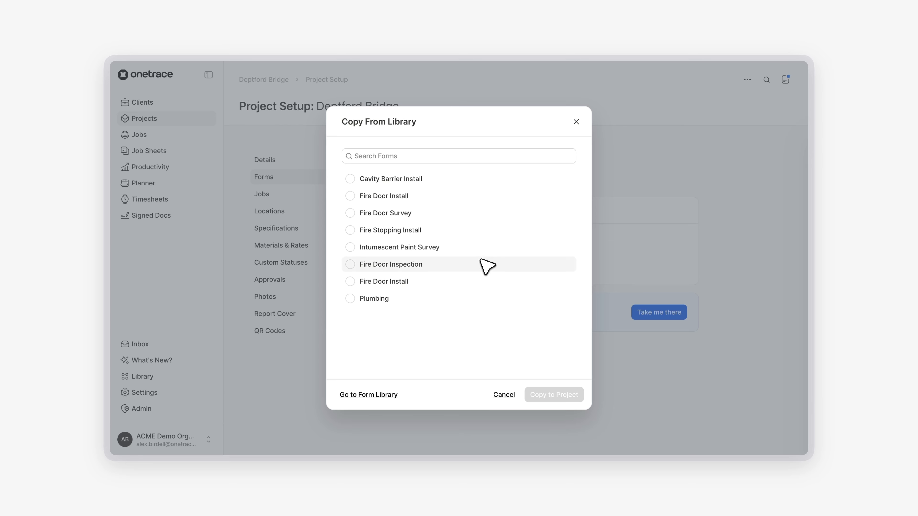
click(469, 197)
click(553, 394)
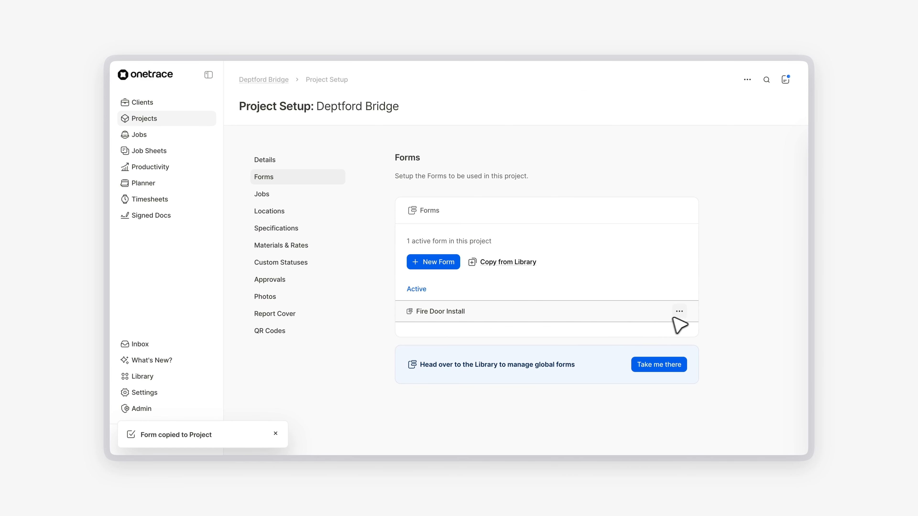
Open the copied Fire Door Install form and review its Location Attributes and Advanced Options settings.
click(660, 320)
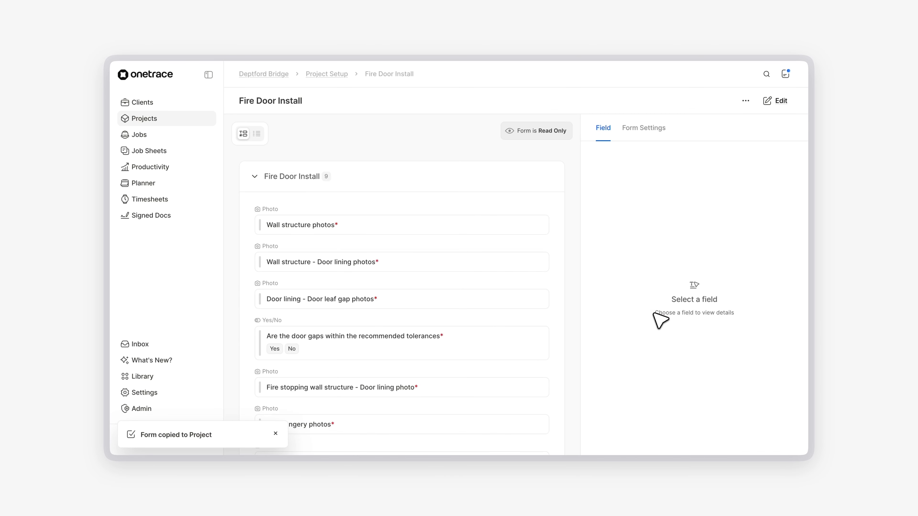
click(653, 132)
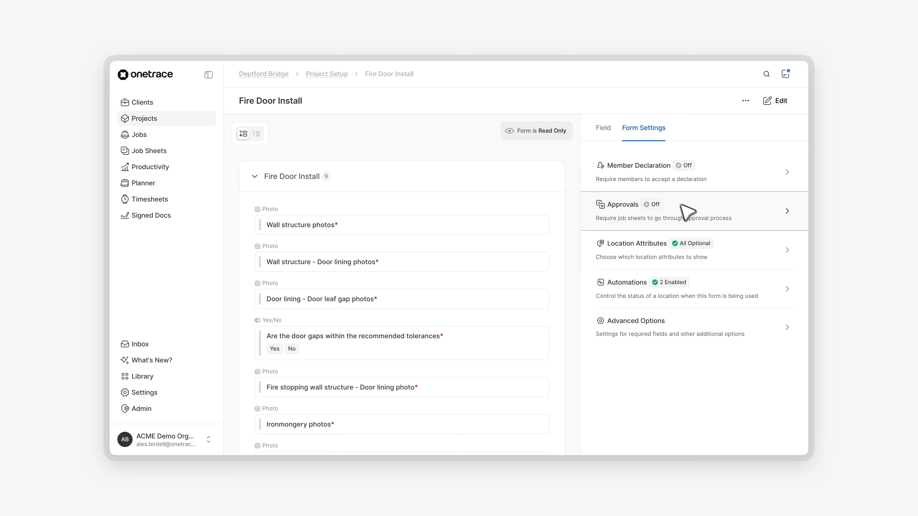
click(743, 266)
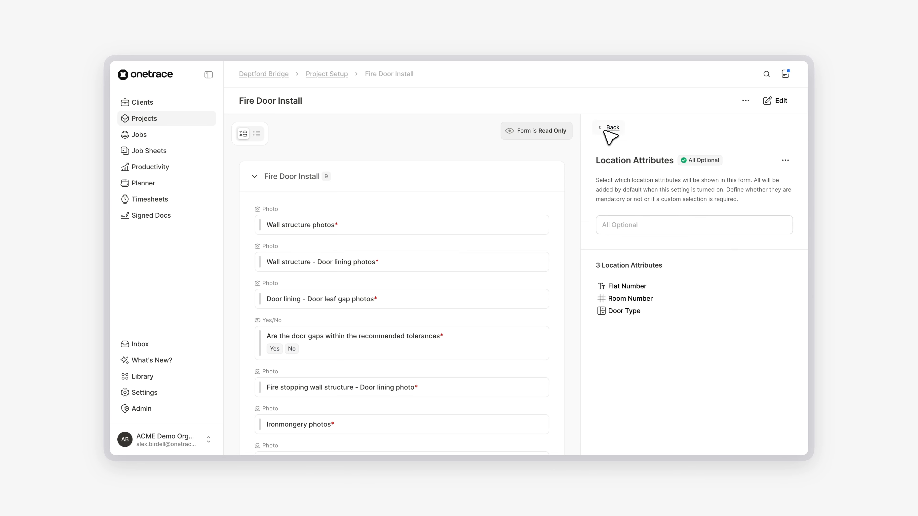
click(610, 128)
click(747, 323)
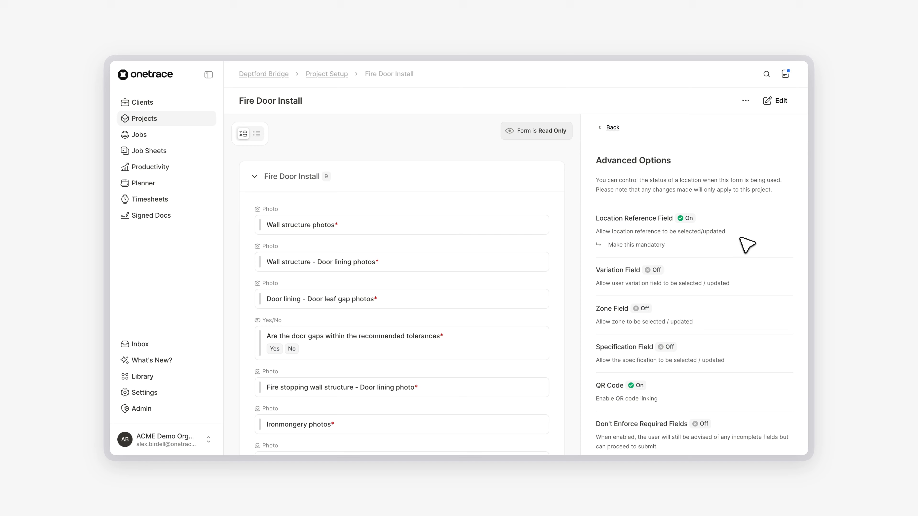
Open the library's Fire Door Inspection form and review its Advanced Options settings.
click(166, 378)
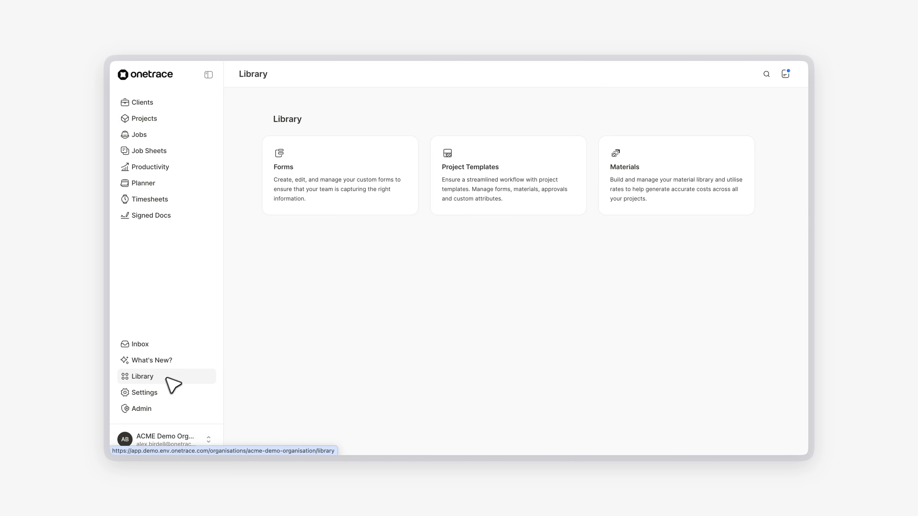
click(336, 203)
click(380, 211)
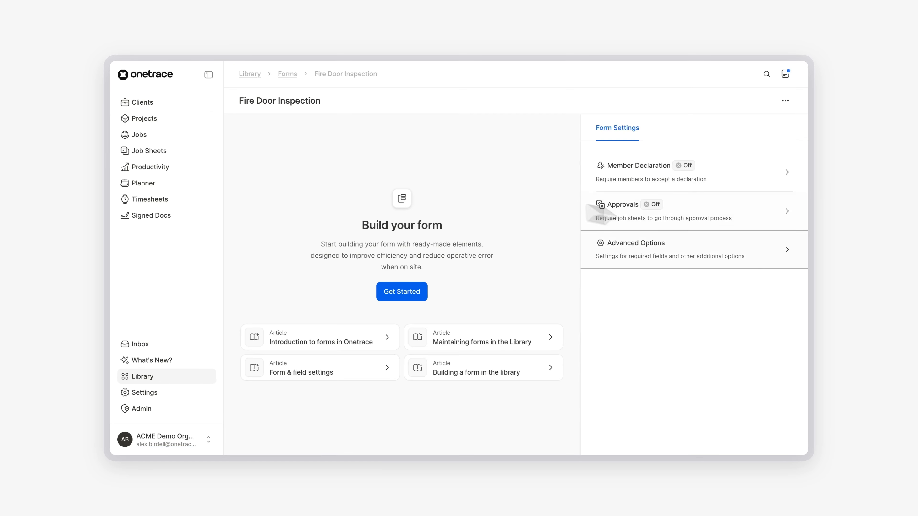
click(754, 255)
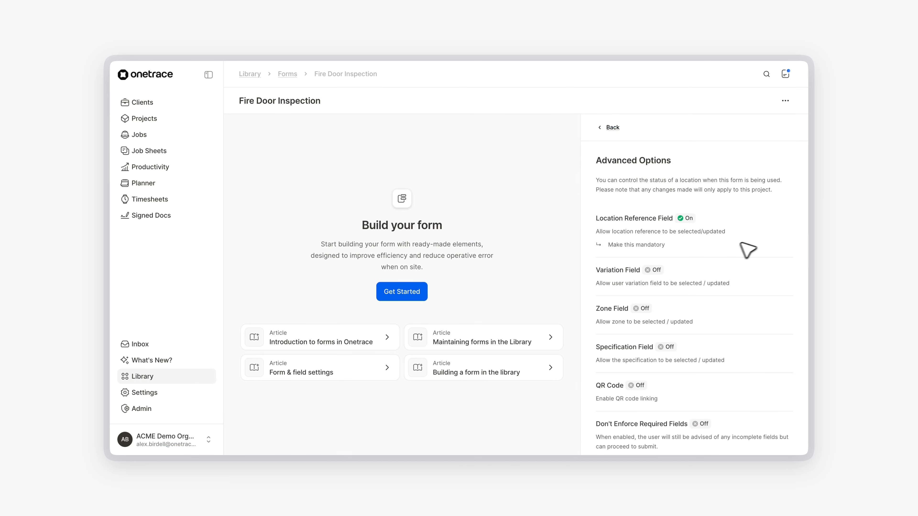
Open the Deptford Bridge project's locations and read the CSV import instructions, then close the import dialog.
click(173, 129)
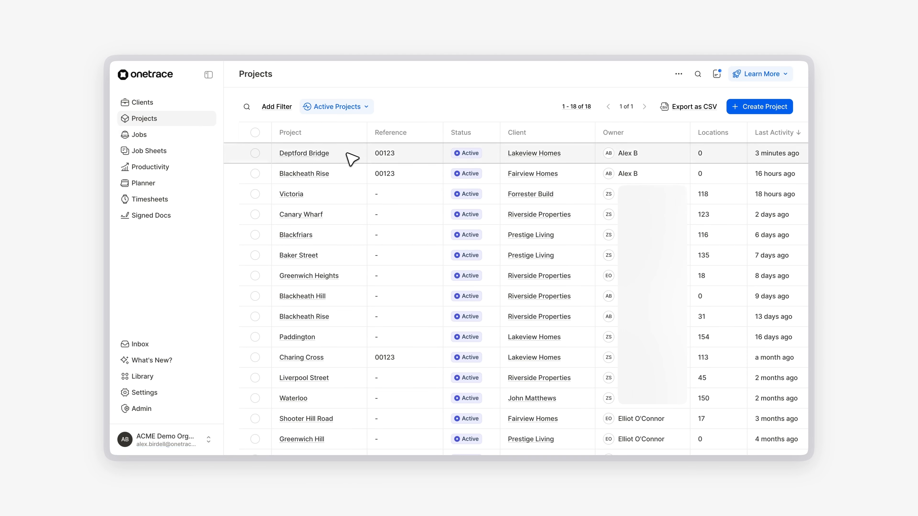
click(352, 158)
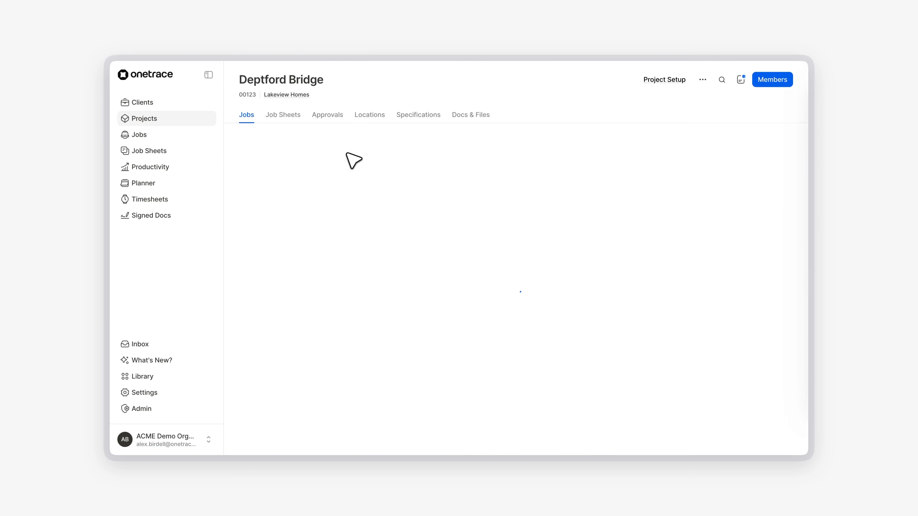
click(375, 122)
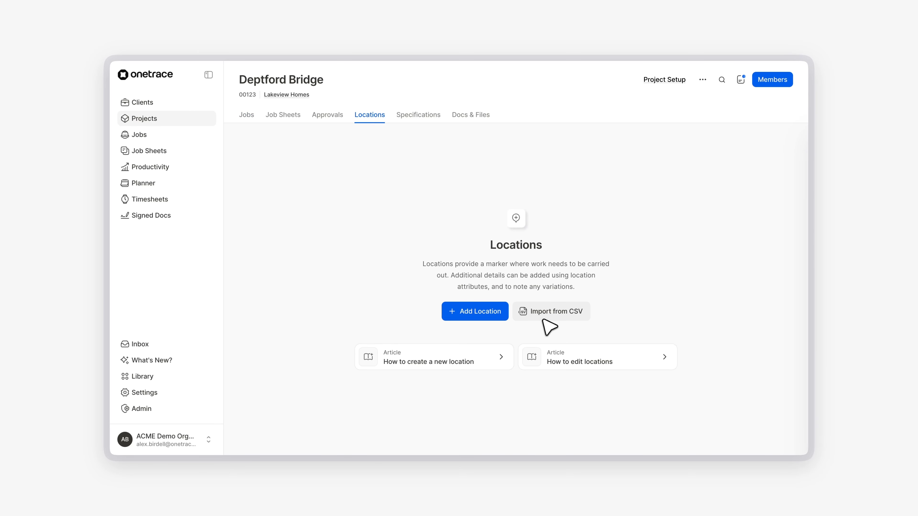
click(548, 315)
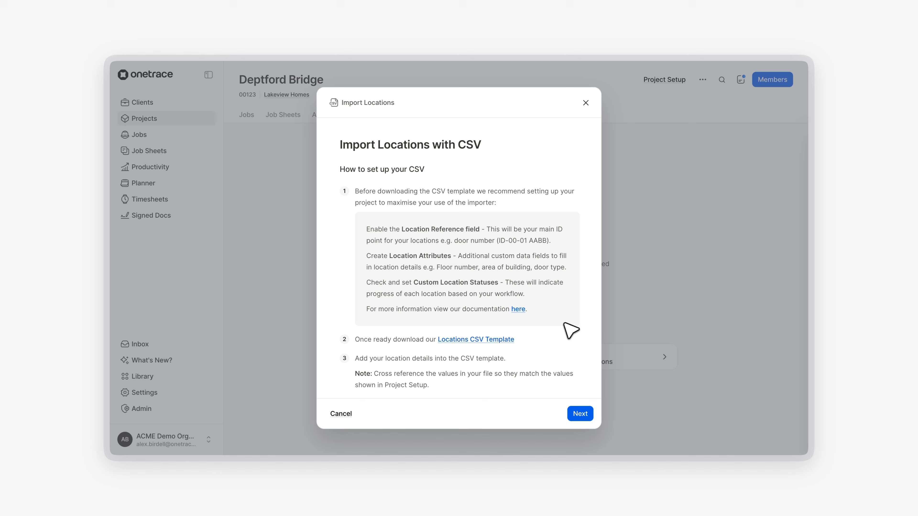
scroll(569, 330, down, 1)
scroll(572, 330, up, 1)
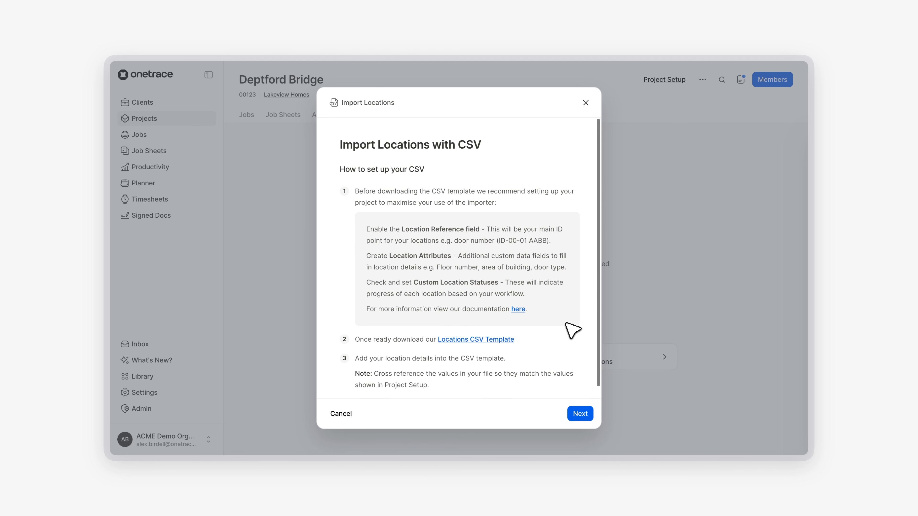
click(590, 103)
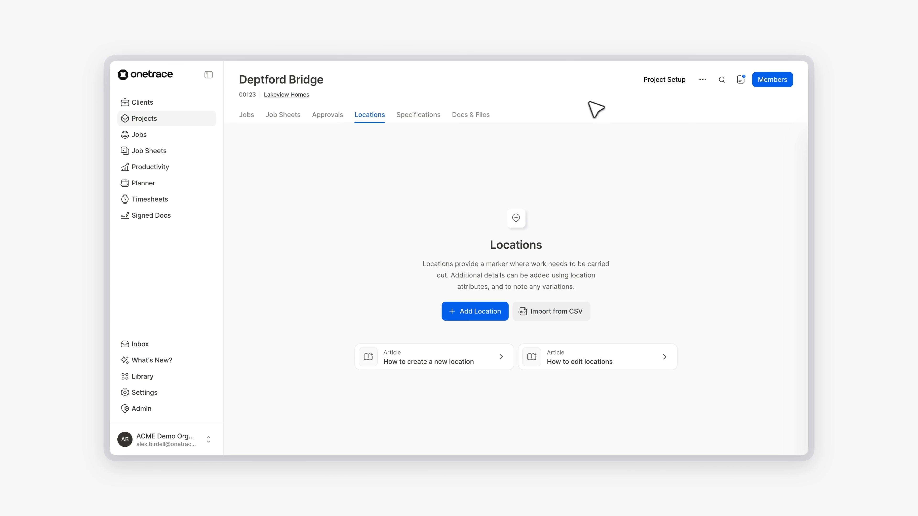